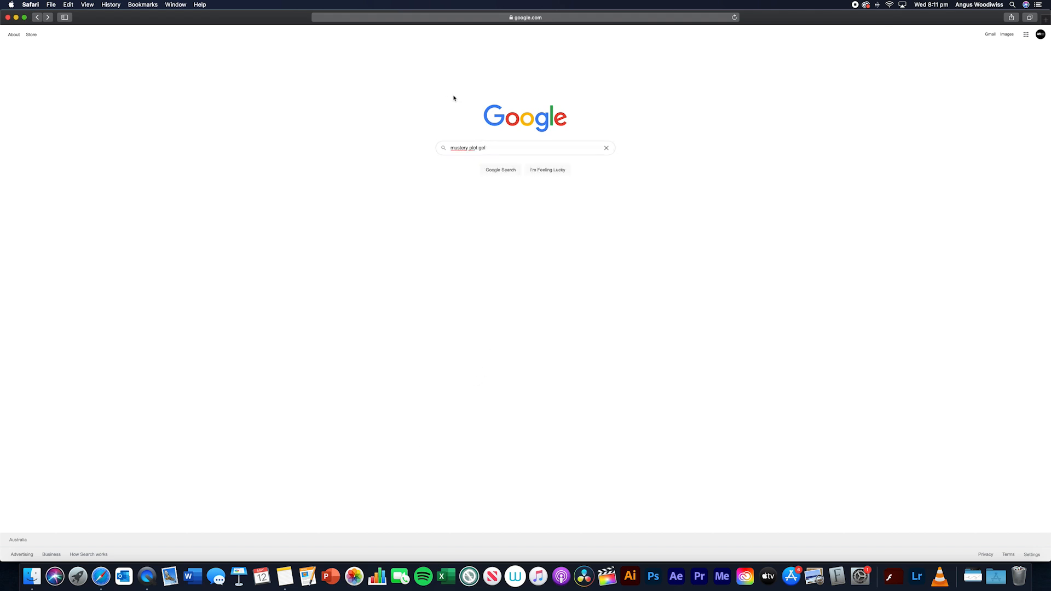
# - Search Google for "mystery plot generator" and open the Plot Generator mystery page from the results
pyautogui.hotkey('shift', 'alt', 'Left')
pyautogui.hotkey('shift', 'alt', 'Left')
pyautogui.hotkey('shift', 'alt', 'Left')
pyautogui.write('my')
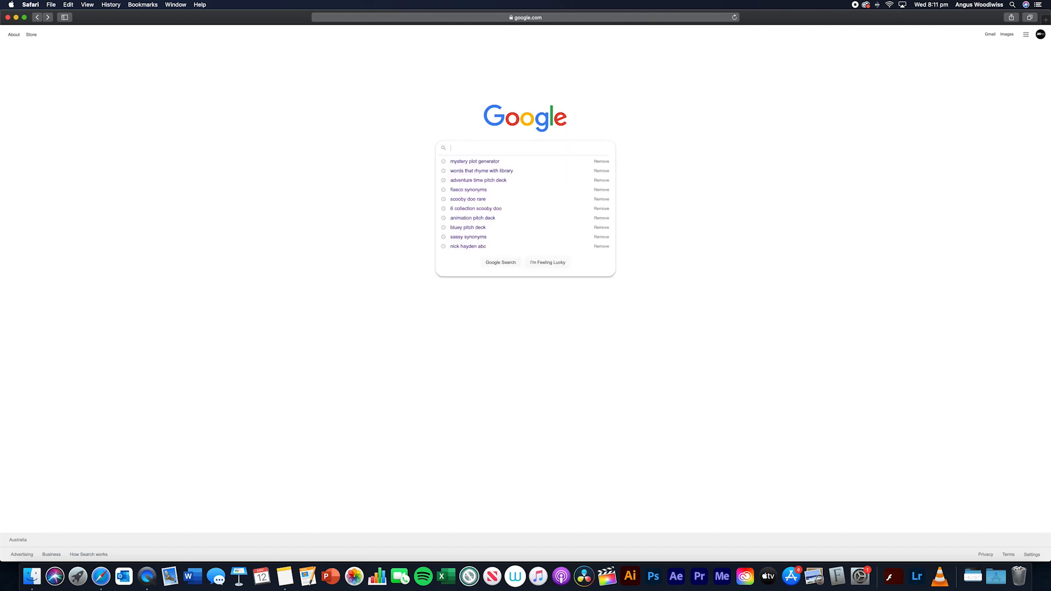
pyautogui.write('stery p')
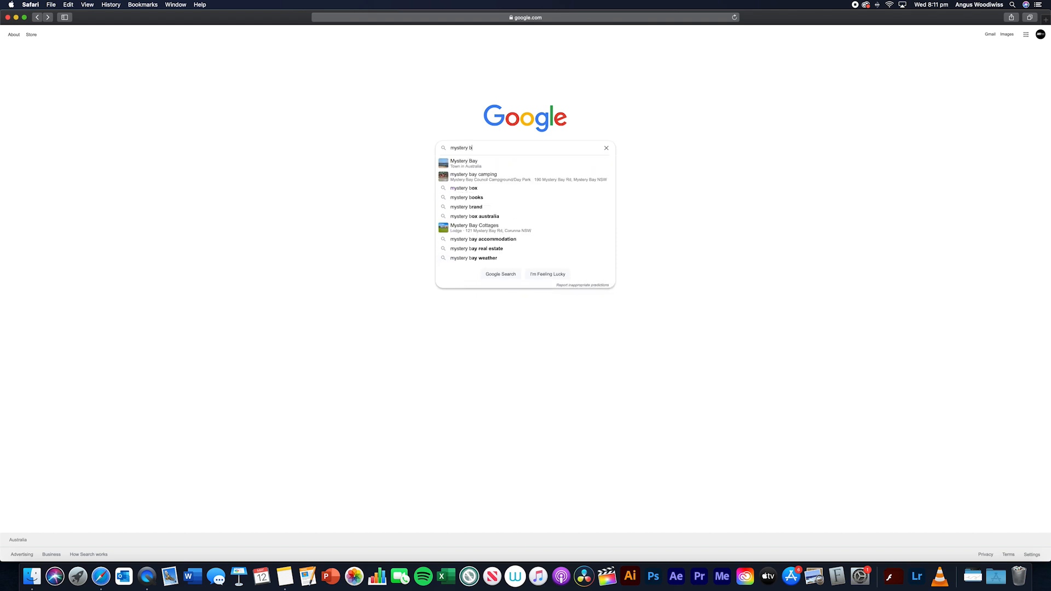
pyautogui.write('lot generato')
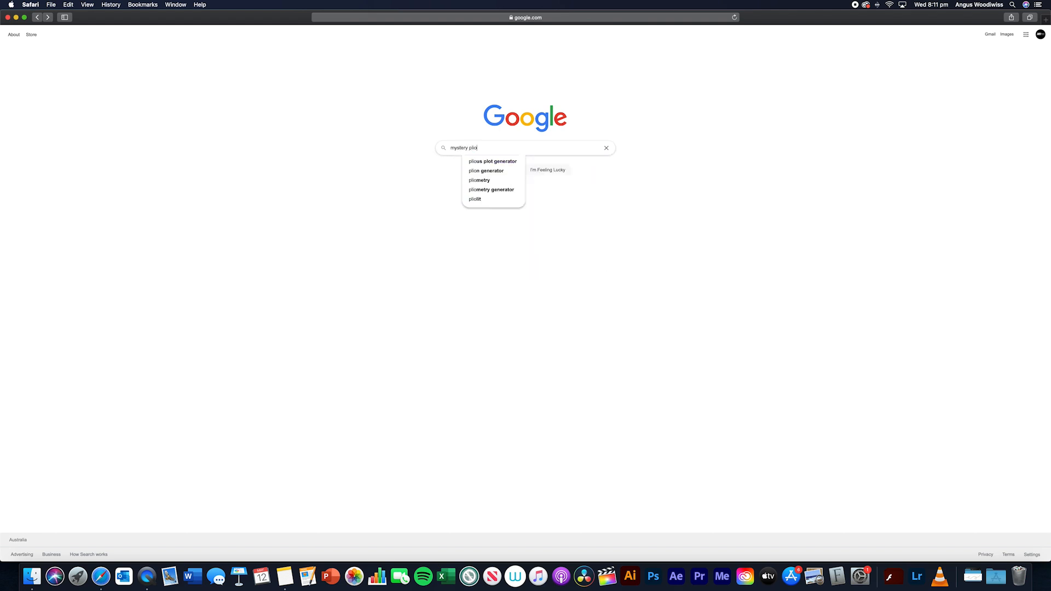
pyautogui.write('r')
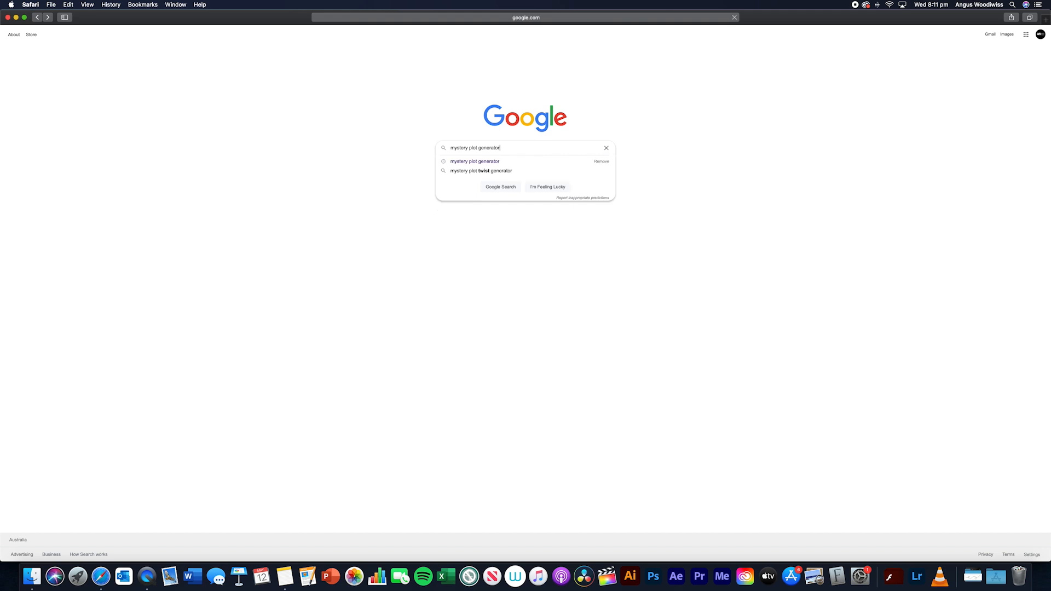
pyautogui.press('Return')
pyautogui.click(98, 95)
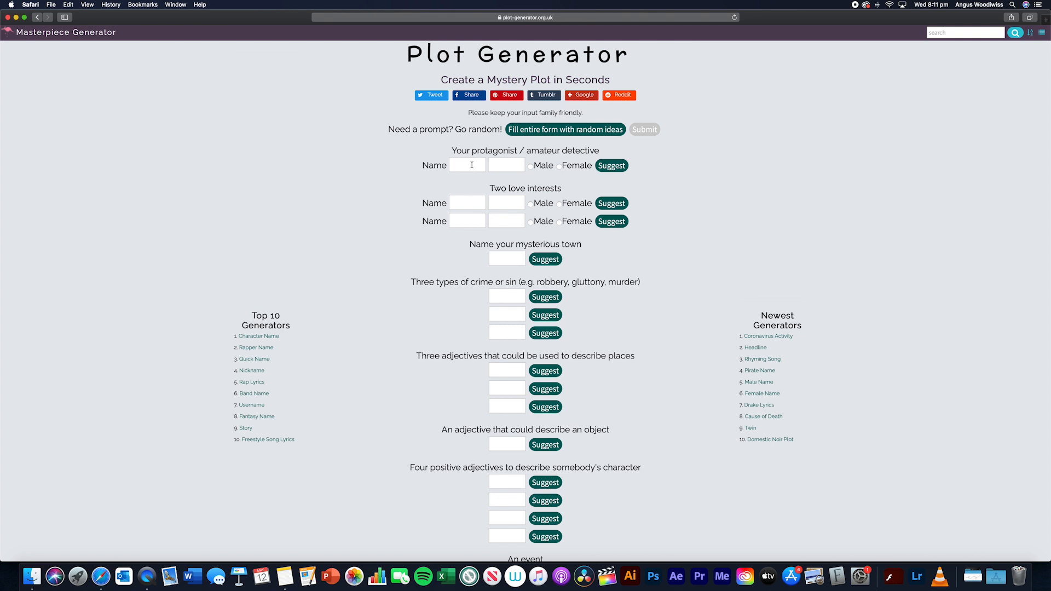
# - Enter a first name and surname for the protagonist and set the gender to Female
pyautogui.click(509, 166)
pyautogui.click(465, 169)
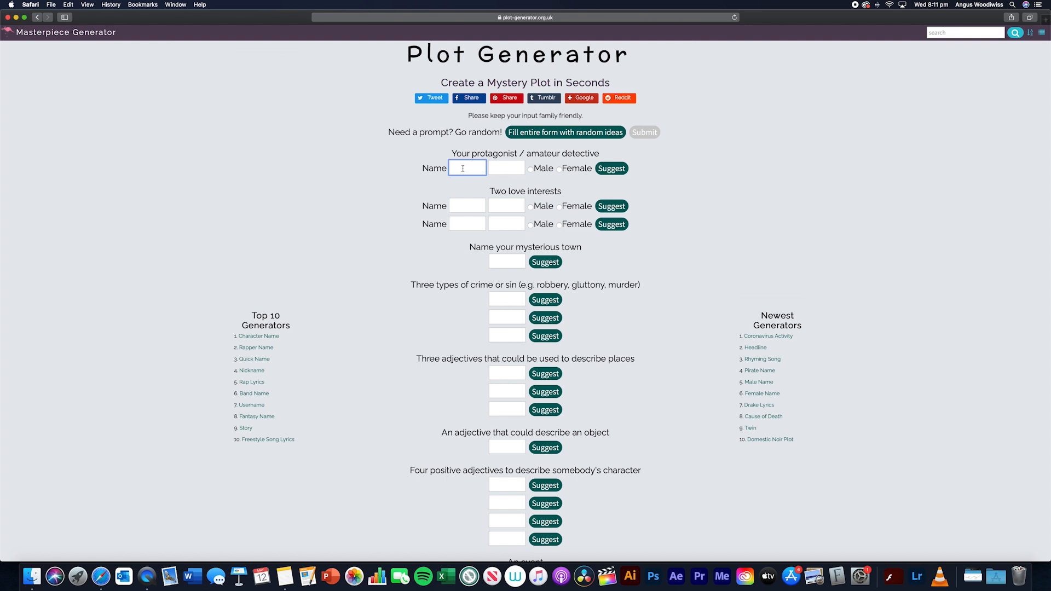
pyautogui.write('Sally')
pyautogui.press('Tab')
pyautogui.write('Swansons')
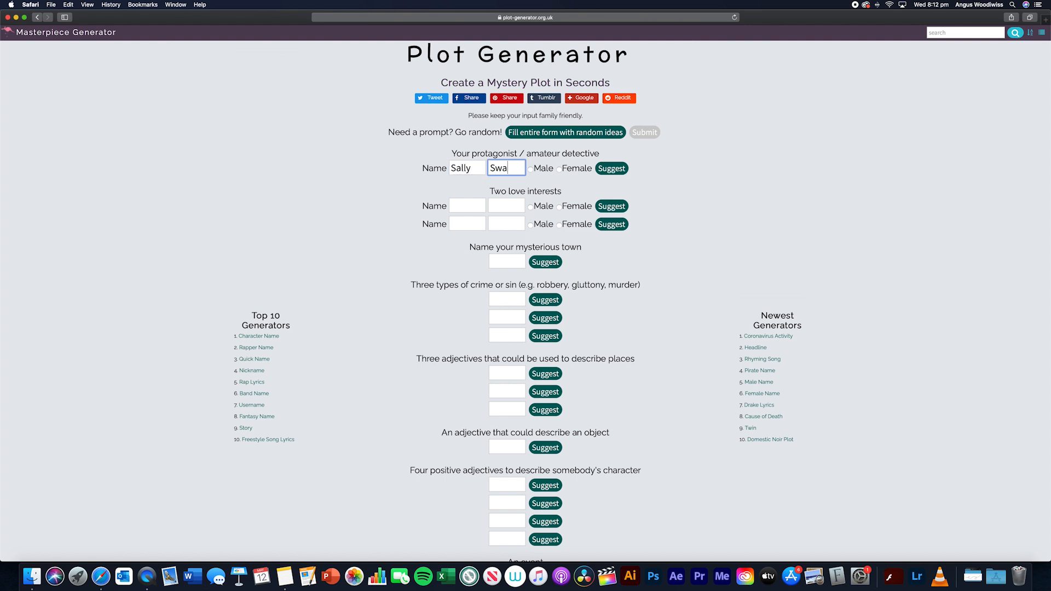
pyautogui.press('BackSpace')
pyautogui.click(559, 169)
# - Set the first love interest's gender to Male and the second one's to Female
pyautogui.click(469, 207)
pyautogui.click(531, 207)
pyautogui.click(559, 225)
# - Enter first names and surnames for both love interests
pyautogui.click(458, 204)
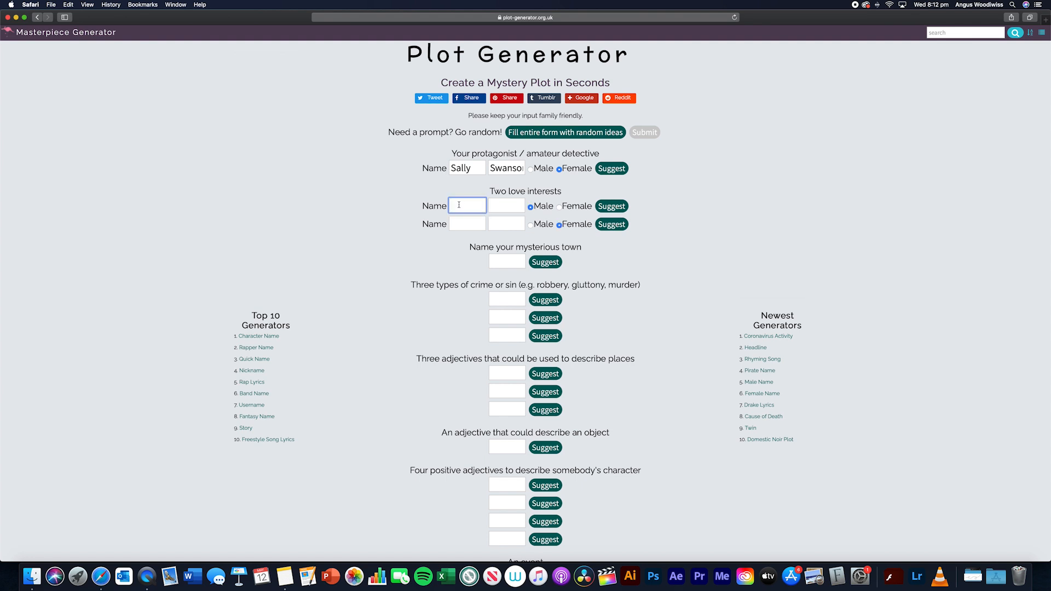
pyautogui.write('Brett')
pyautogui.click(492, 203)
pyautogui.write('Bachman')
pyautogui.click(466, 220)
pyautogui.write('Kristen')
pyautogui.press('Tab')
pyautogui.write('Raddish')
pyautogui.click(412, 250)
# - Name the mysterious town Chicago
pyautogui.click(508, 257)
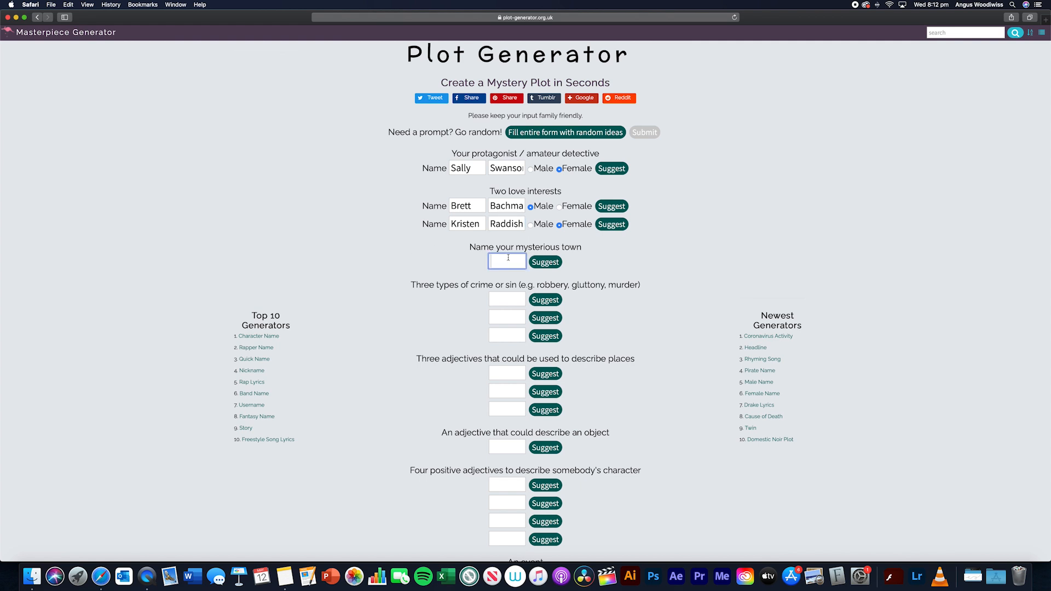
pyautogui.write('Chicago')
pyautogui.click(373, 255)
# - Enter Tax Evasion, Parking Illegally and World Domination as the three types of crime or sin
pyautogui.click(510, 296)
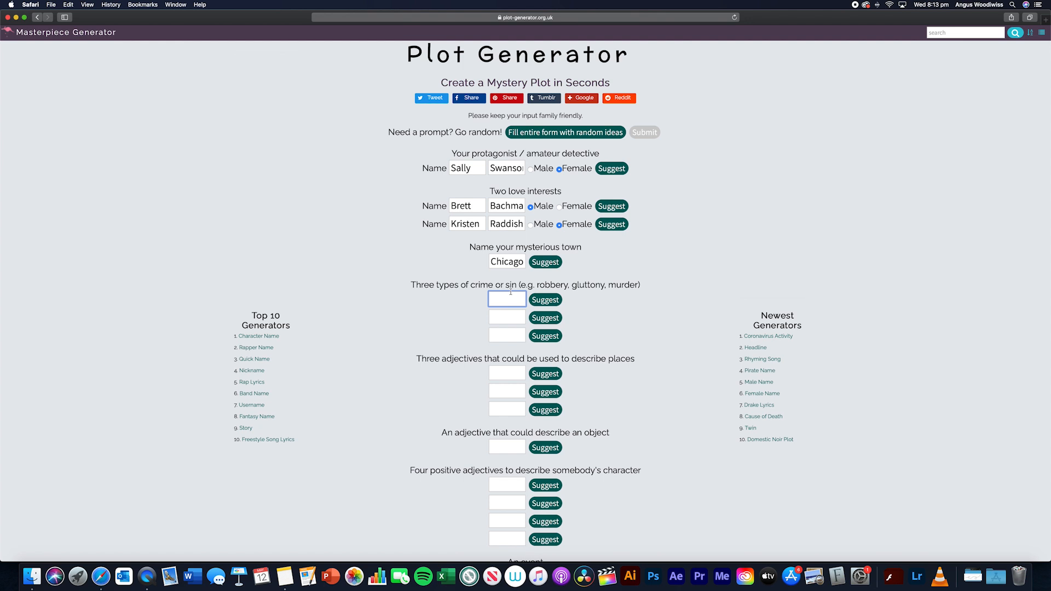
pyautogui.write('Tax Evasion')
pyautogui.press('Tab')
pyautogui.write('Parking Illegally')
pyautogui.click(508, 339)
pyautogui.write('Woerld')
pyautogui.press('BackSpace')
pyautogui.press('BackSpace')
pyautogui.press('BackSpace')
pyautogui.press('BackSpace')
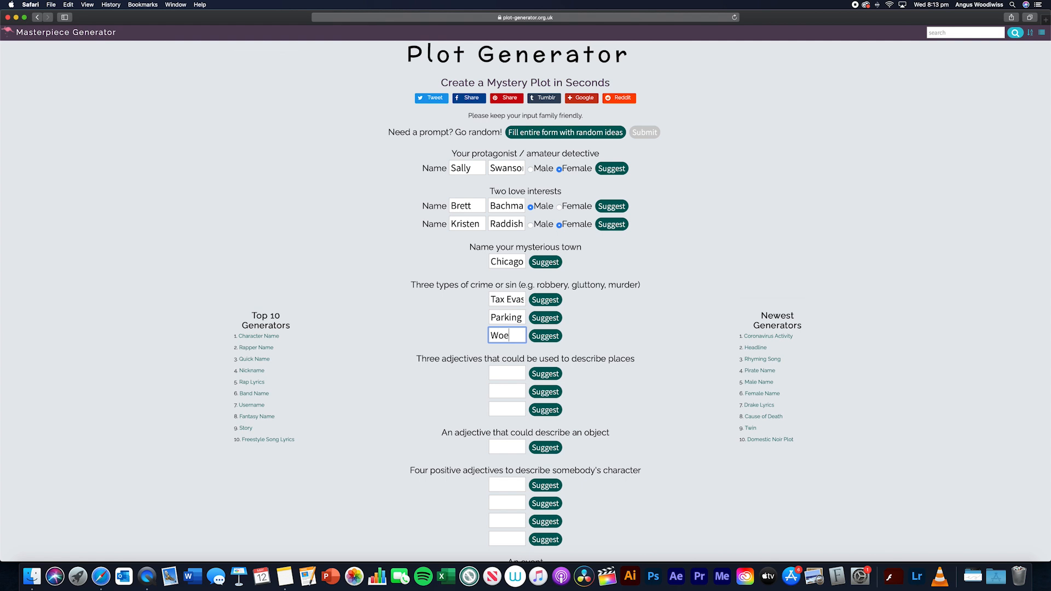
pyautogui.write('rd Domination')
pyautogui.click(477, 349)
# - Enter Empty, Eerie and Fun as the three adjectives describing places
pyautogui.scroll(-2, 437, 316)
pyautogui.click(508, 313)
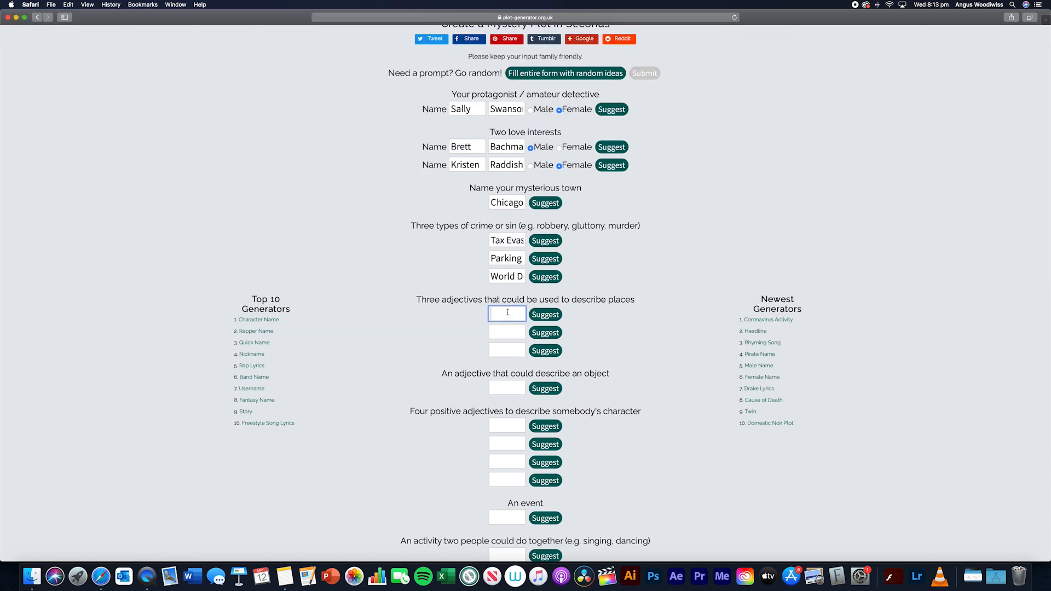
pyautogui.write('Empty')
pyautogui.press('Tab')
pyautogui.write('Eerie')
pyautogui.press('Tab')
pyautogui.write('Fun')
# - Enter Spiky as the adjective describing an object
pyautogui.scroll(-2, 493, 350)
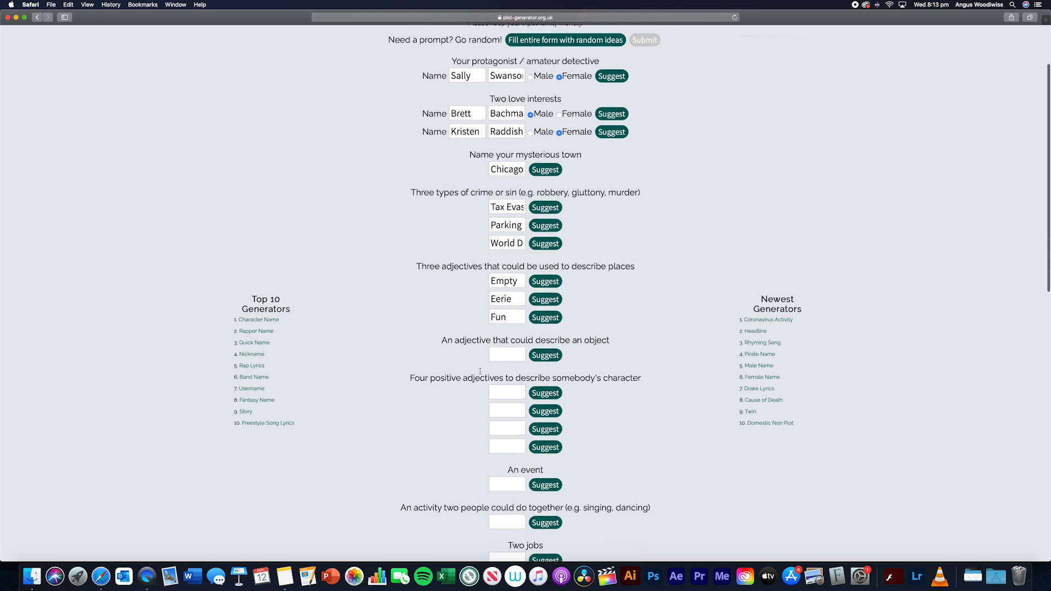
pyautogui.click(505, 344)
pyautogui.click(509, 308)
pyautogui.click(479, 312)
pyautogui.click(507, 348)
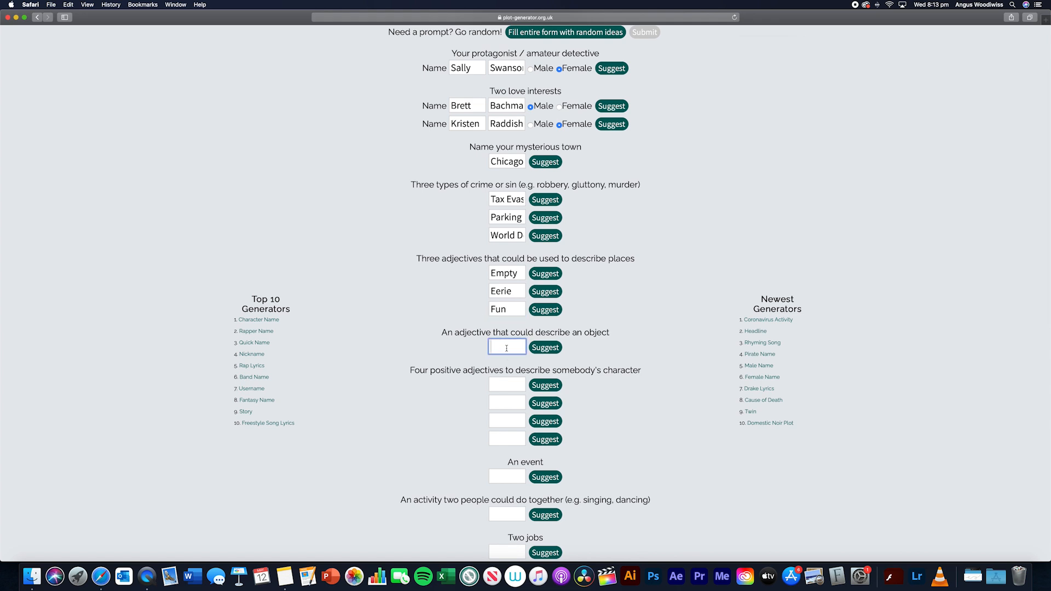
pyautogui.write('Spiky')
# - Enter Bubbly, Standoffish, Plain and "Too much" as the four positive adjectives describing somebody's character
pyautogui.scroll(-5, 407, 346)
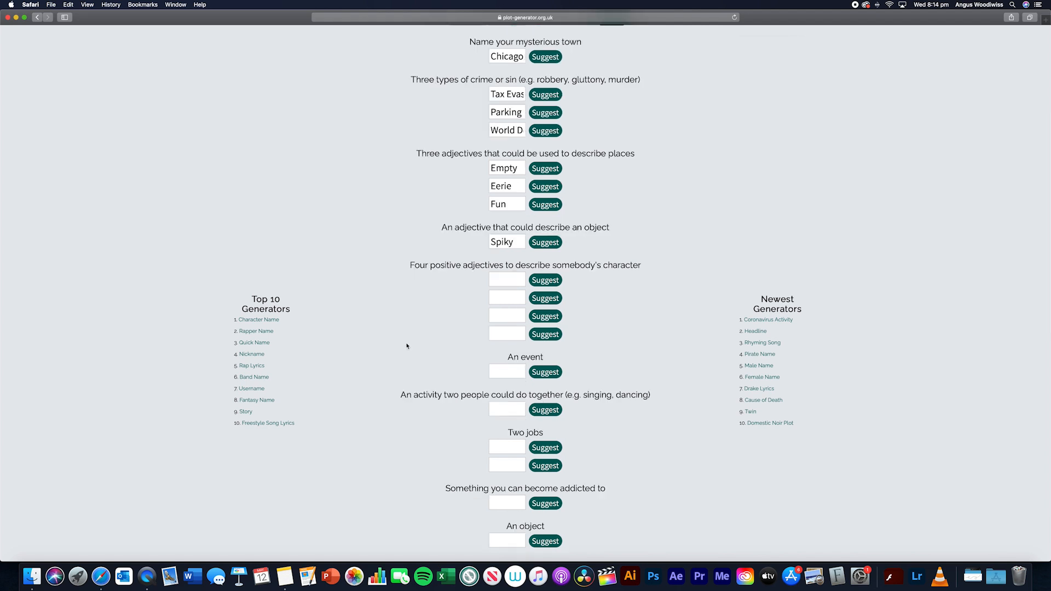
pyautogui.click(504, 278)
pyautogui.write('Bubbly')
pyautogui.press('Tab')
pyautogui.write('Standoffish')
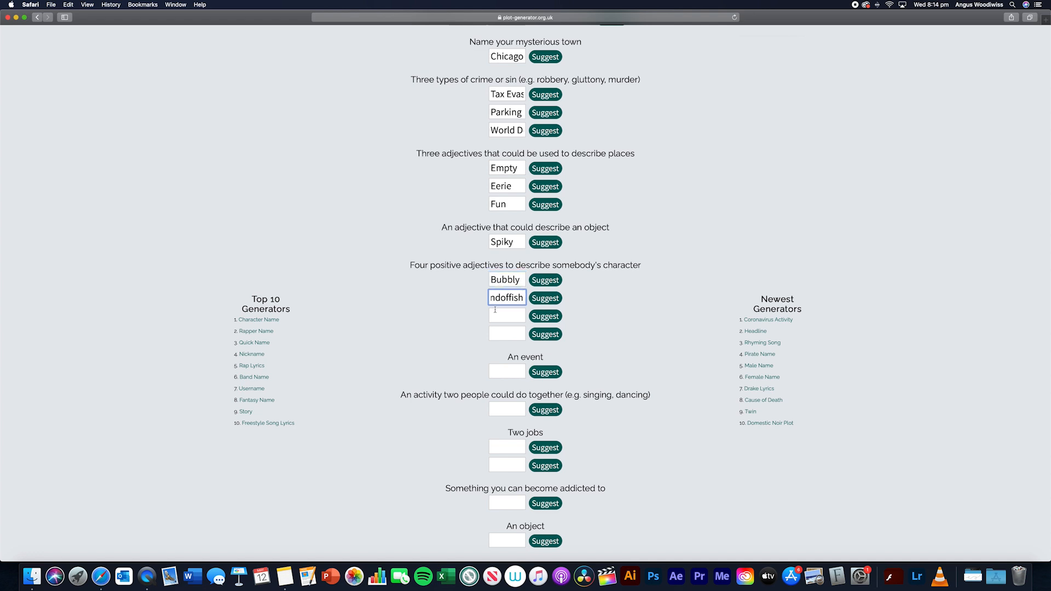
pyautogui.press('Tab')
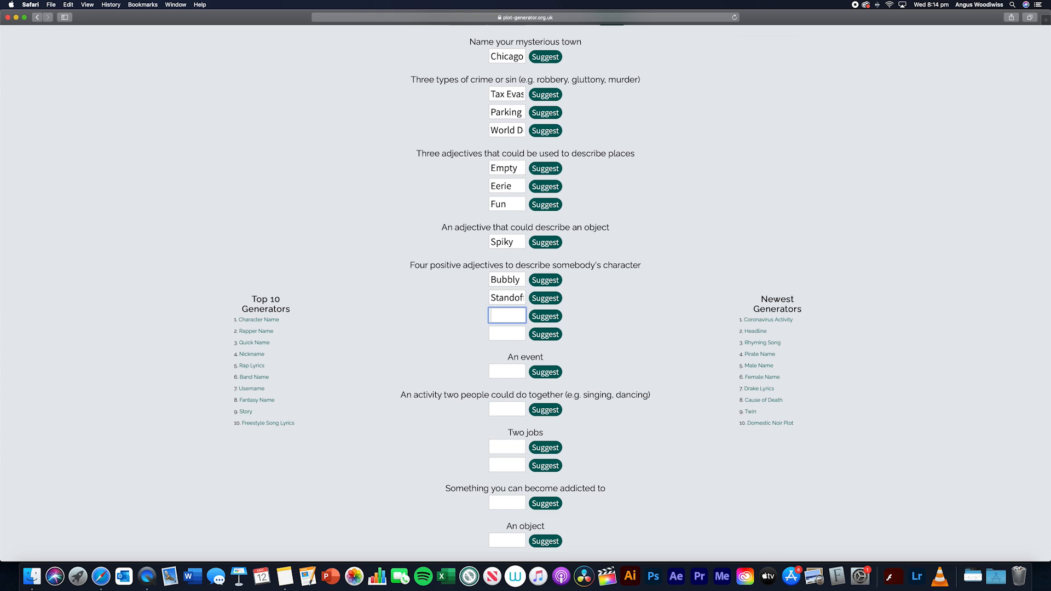
pyautogui.write('Plain')
pyautogui.press('Tab')
pyautogui.write('Too Muc')
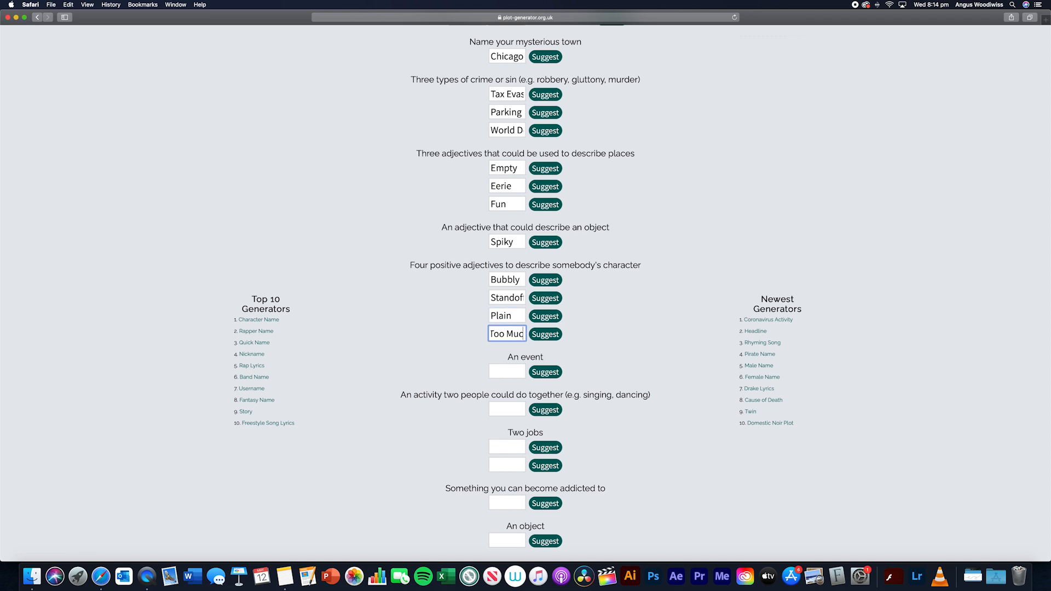
pyautogui.press('BackSpace')
pyautogui.press('BackSpace')
pyautogui.press('BackSpace')
pyautogui.write('much')
pyautogui.click(443, 349)
# - Try Saturday as the event and clear the entry again
pyautogui.scroll(-1, 444, 348)
pyautogui.click(517, 340)
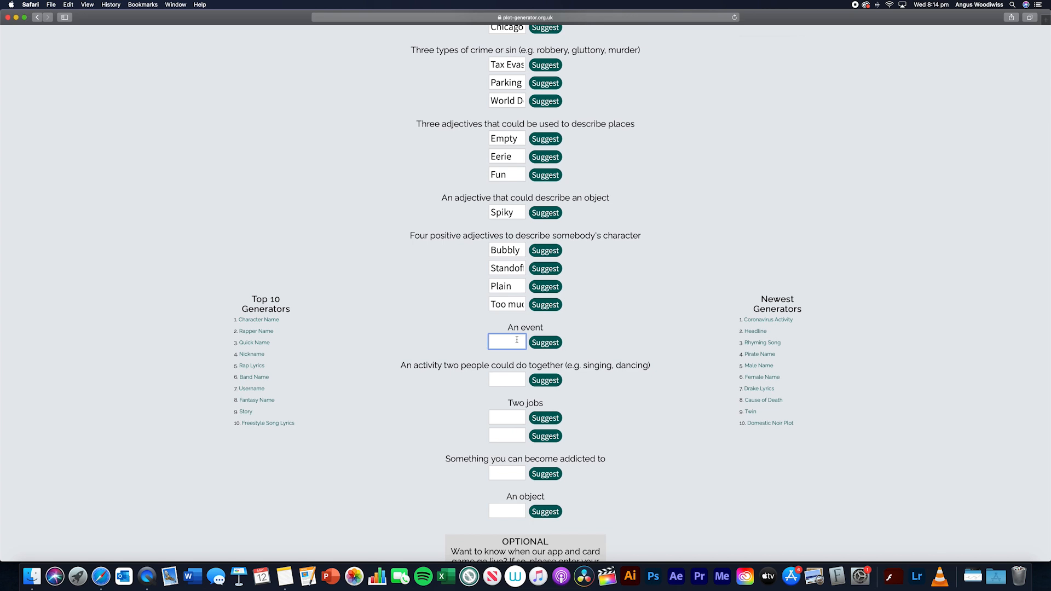
pyautogui.write('Saturday')
pyautogui.doubleClick(497, 343)
pyautogui.press('BackSpace')
# - Request suggestions for the event and fill it in with "carolling"
pyautogui.click(436, 332)
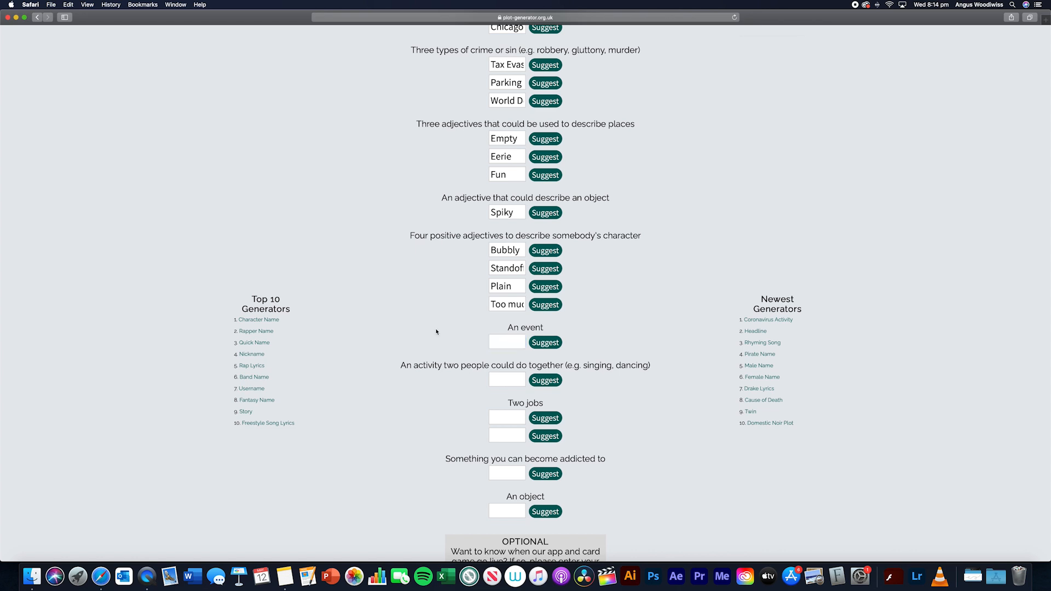
pyautogui.click(544, 342)
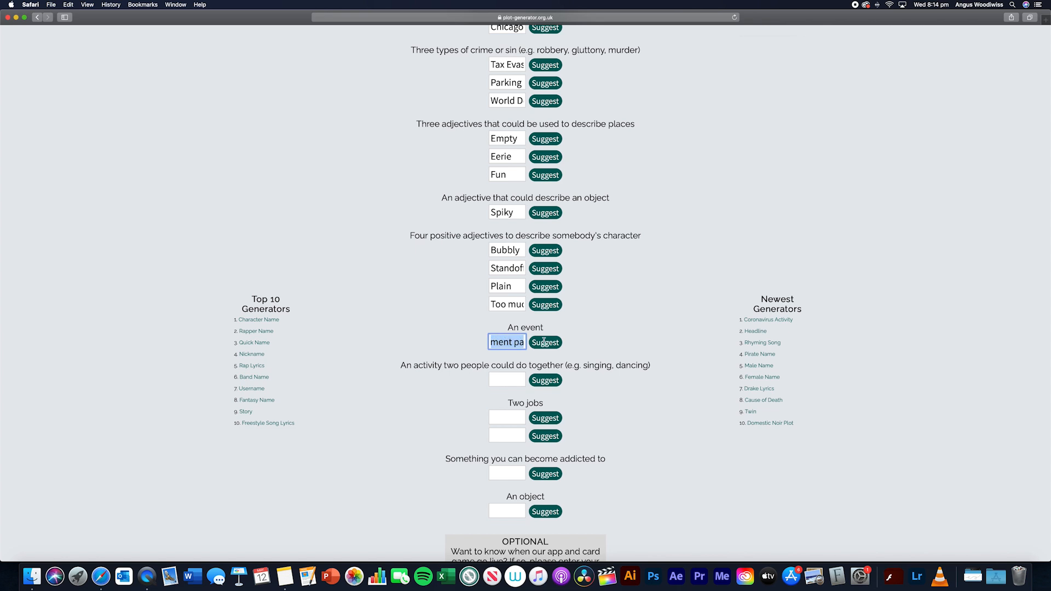
pyautogui.click(545, 342)
pyautogui.moveTo(493, 343)
pyautogui.mouseDown()
pyautogui.moveTo(572, 348)
pyautogui.moveTo(496, 347)
pyautogui.mouseUp()
pyautogui.click(545, 348)
pyautogui.press('super+a')
pyautogui.write('carolling')
pyautogui.click(502, 323)
# - Take carolling out of the event and enter Carolling as the activity two people could do together
pyautogui.scroll(-3, 501, 323)
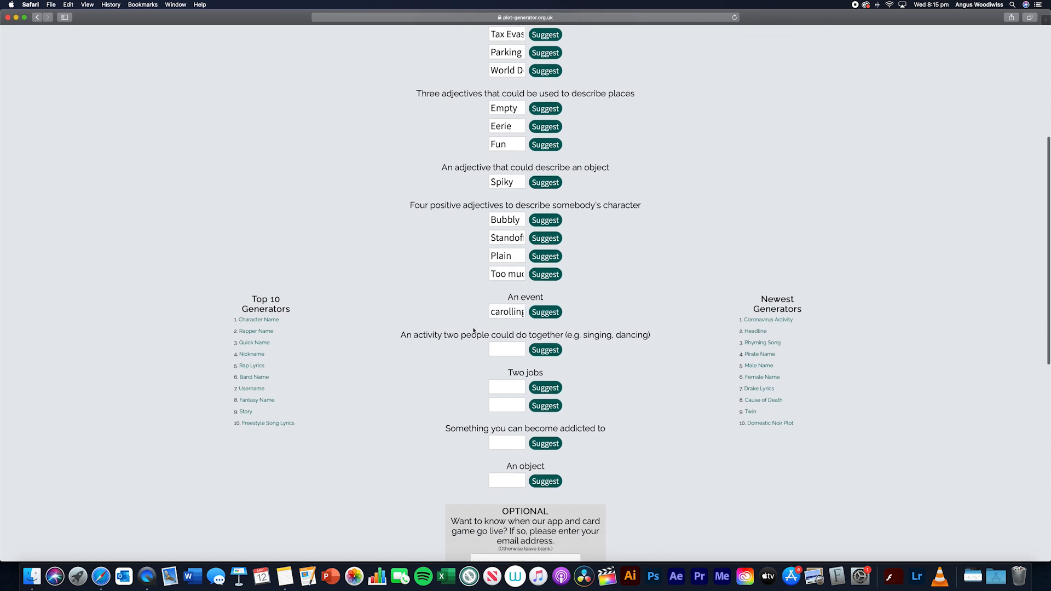
pyautogui.click(501, 323)
pyautogui.click(415, 332)
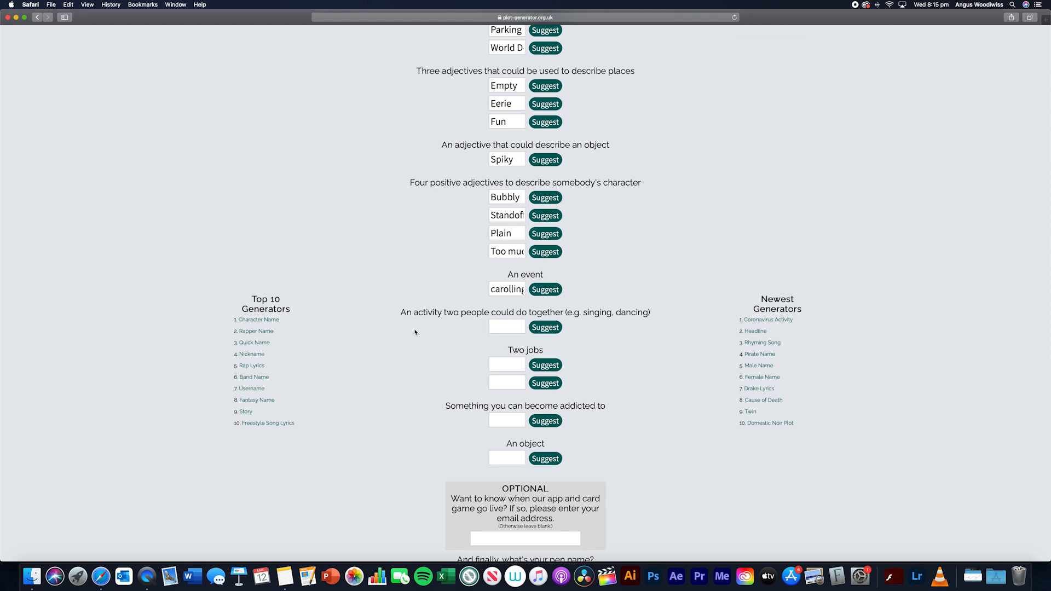
pyautogui.click(492, 324)
pyautogui.doubleClick(504, 289)
pyautogui.write('x')
pyautogui.click(500, 325)
pyautogui.write('v')
pyautogui.press('BackSpace')
pyautogui.write('carolling')
# - Enter "Nicki Minaj concert" as the event
pyautogui.click(505, 285)
pyautogui.press('BackSpace')
pyautogui.write('Nicki')
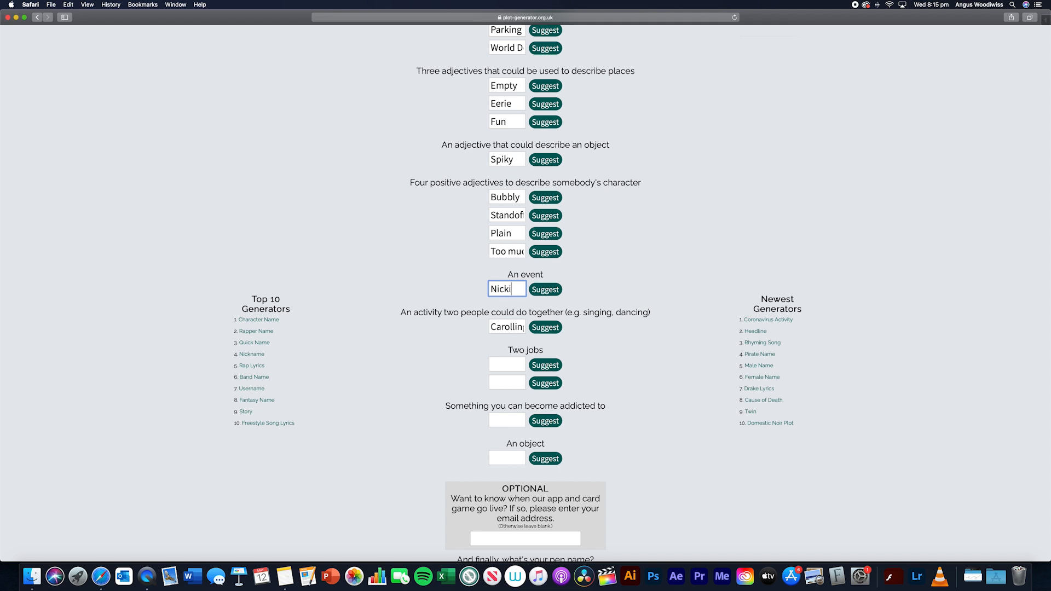
pyautogui.write(' Minaj concert')
pyautogui.click(485, 307)
# - Enter Accountant and Treasure Hunter as the two jobs
pyautogui.click(505, 364)
pyautogui.click(458, 363)
pyautogui.click(506, 359)
pyautogui.write('Accounta')
pyautogui.click(502, 383)
pyautogui.write('Achea')
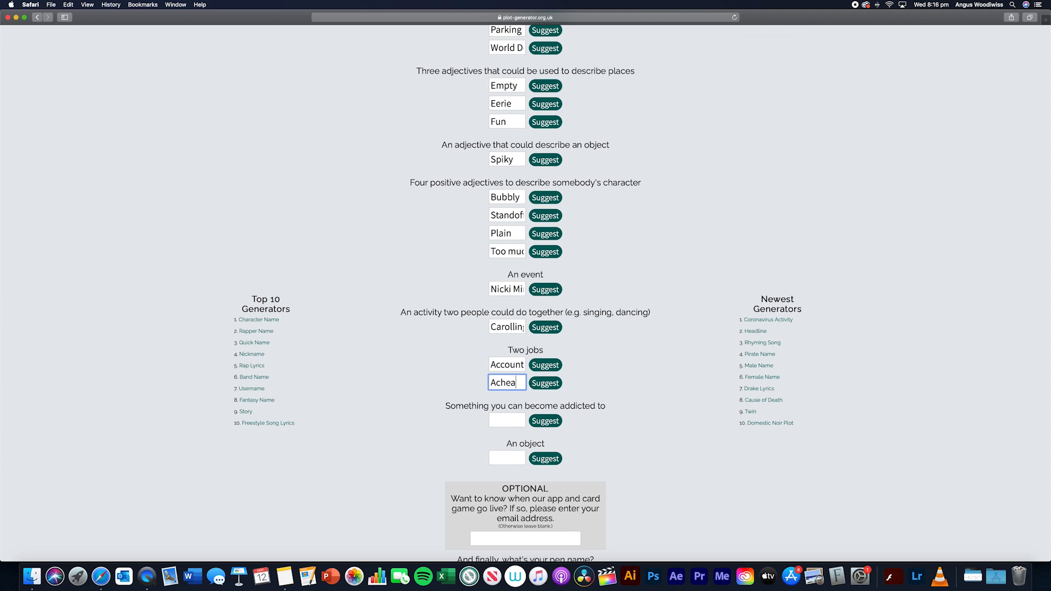
pyautogui.press('BackSpace')
pyautogui.press('BackSpace')
pyautogui.press('BackSpace')
pyautogui.press('BackSpace')
pyautogui.press('BackSpace')
pyautogui.write('Treasr')
pyautogui.press('BackSpace')
pyautogui.write('ure Hunter')
# - Enter Coffee as something you can become addicted to
pyautogui.scroll(-1, 473, 403)
pyautogui.click(500, 388)
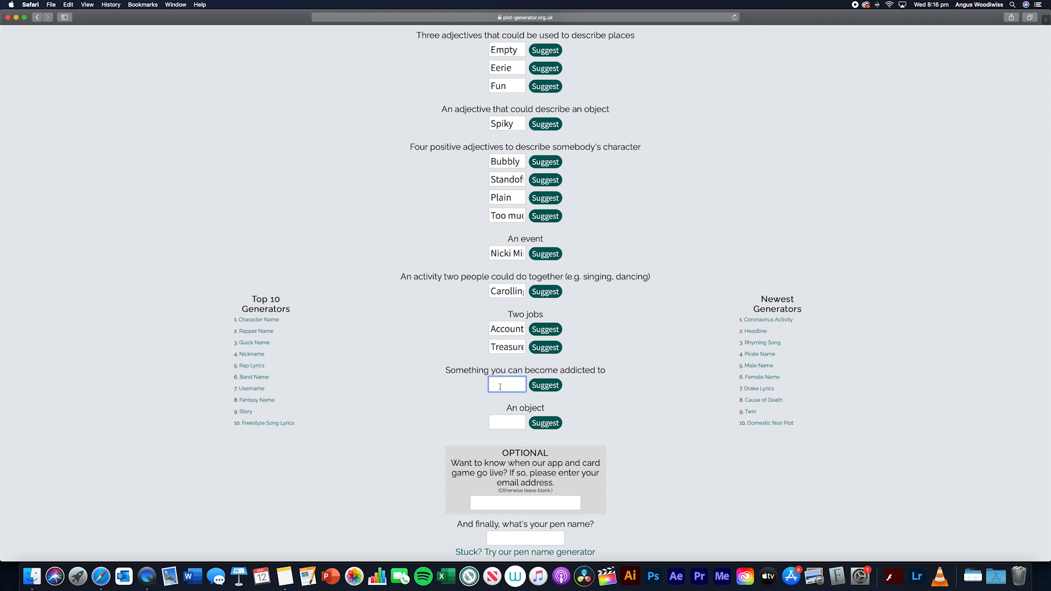
pyautogui.write('Coffee')
pyautogui.click(439, 399)
# - Try kettle as the object and replace it with Blender
pyautogui.scroll(-1, 468, 393)
pyautogui.click(499, 376)
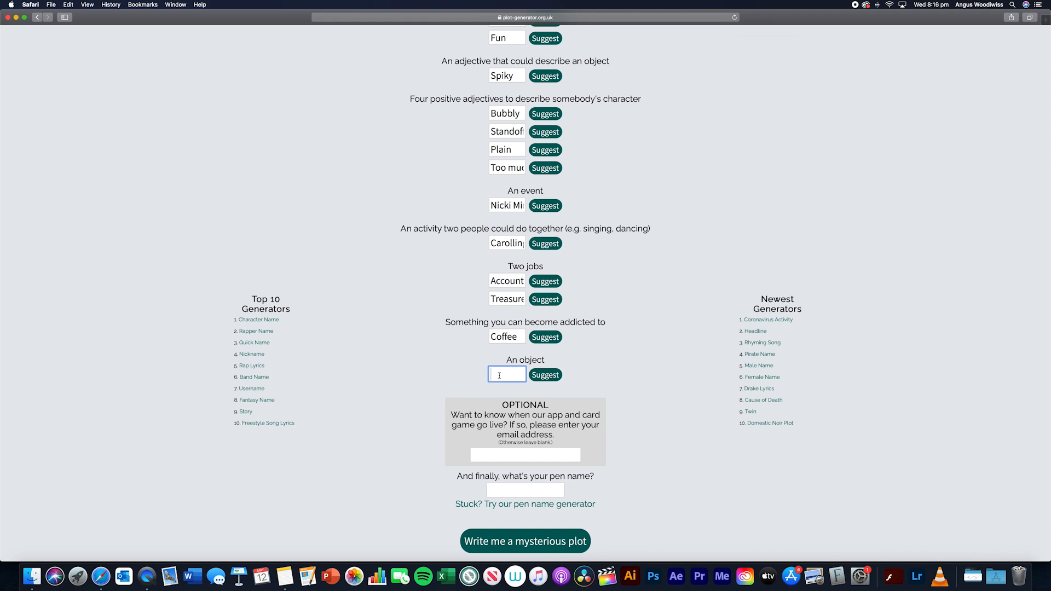
pyautogui.write('kettle')
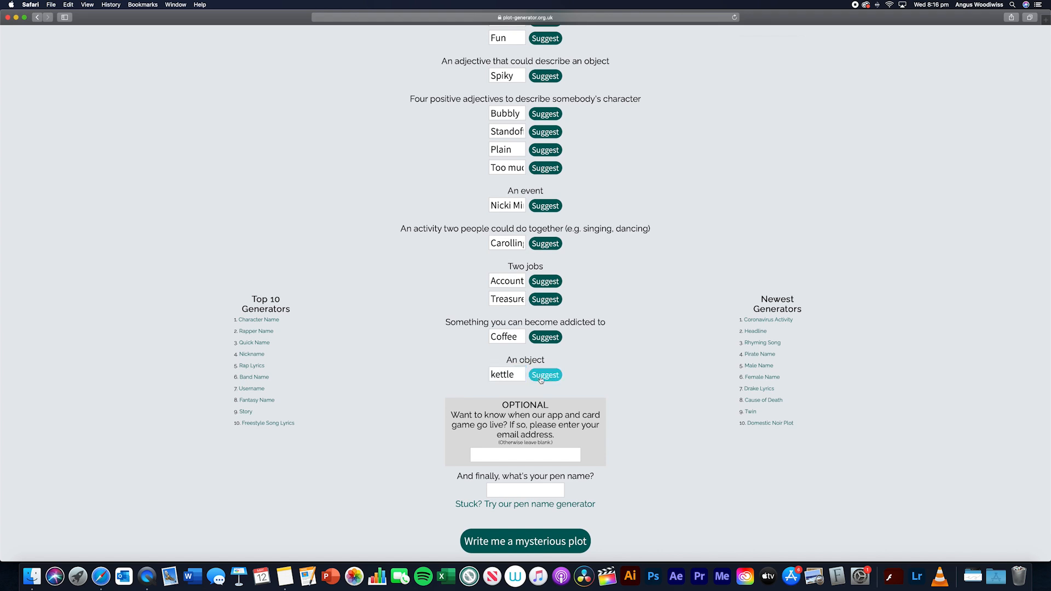
pyautogui.doubleClick(512, 375)
pyautogui.write('Blender')
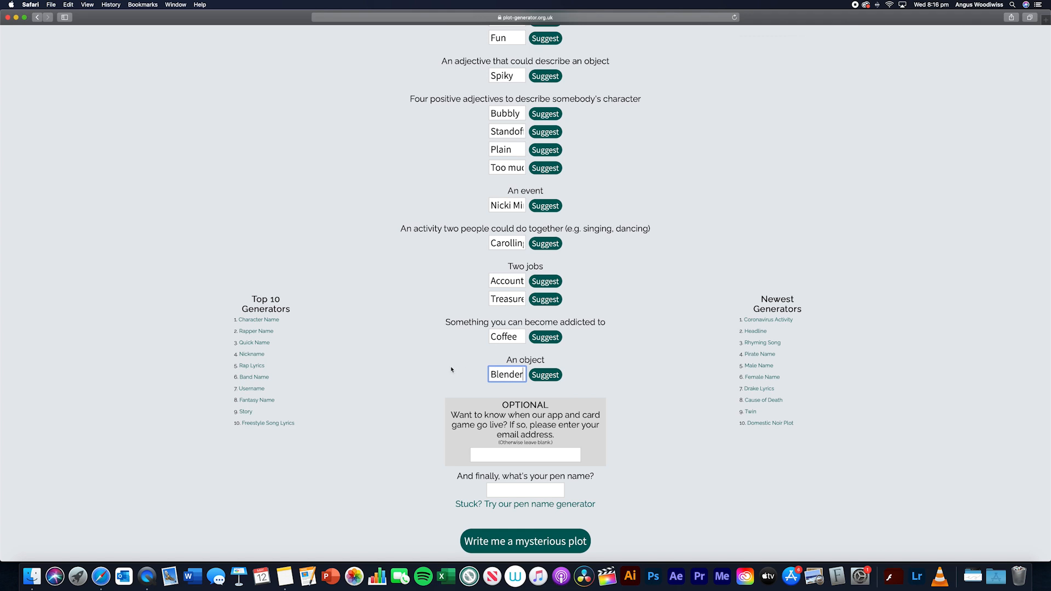
# - Look back over the completed form and enter a pen name made of two initials and a surname
pyautogui.scroll(-2, 451, 370)
pyautogui.scroll(5, 452, 370)
pyautogui.scroll(2, 451, 369)
pyautogui.scroll(-5, 451, 370)
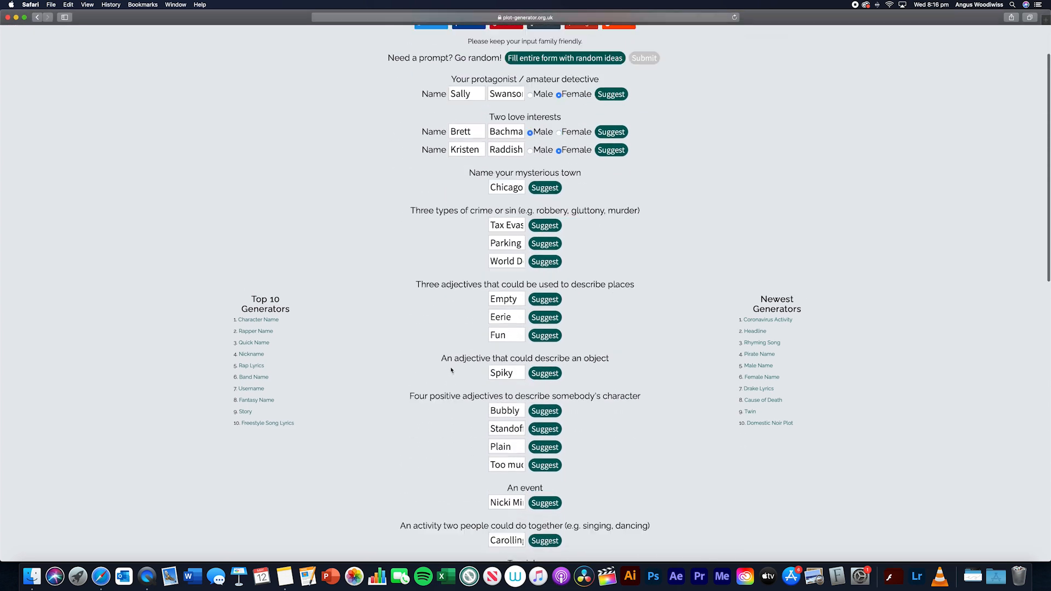
pyautogui.scroll(-2, 451, 371)
pyautogui.click(493, 390)
pyautogui.write('R. M. Raddishon')
pyautogui.click(660, 350)
# - Change the first initial of the pen name to R
pyautogui.scroll(-2, 659, 349)
pyautogui.click(495, 337)
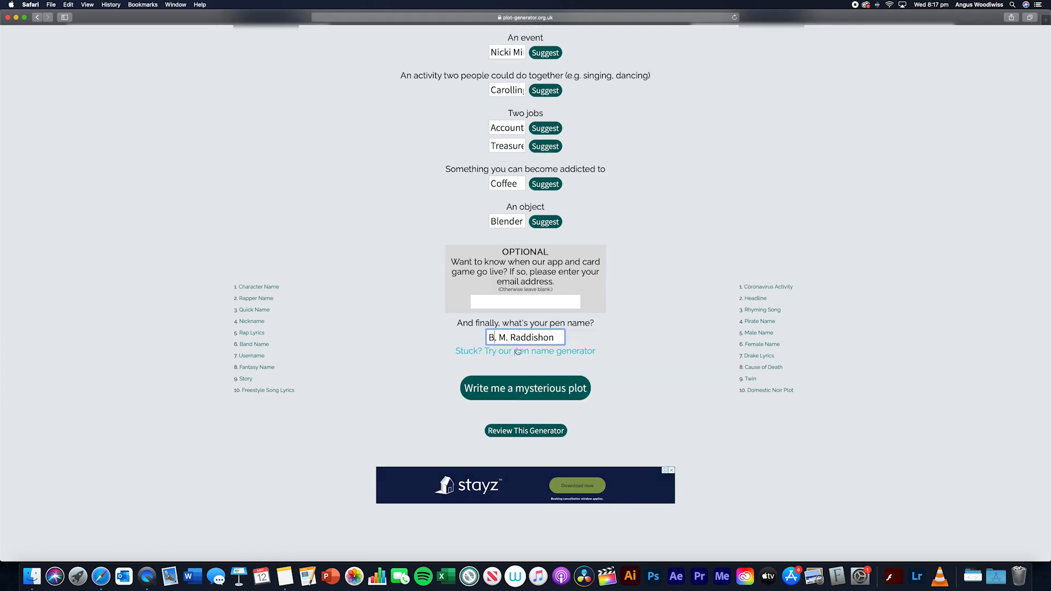
pyautogui.press('BackSpace')
pyautogui.write('R')
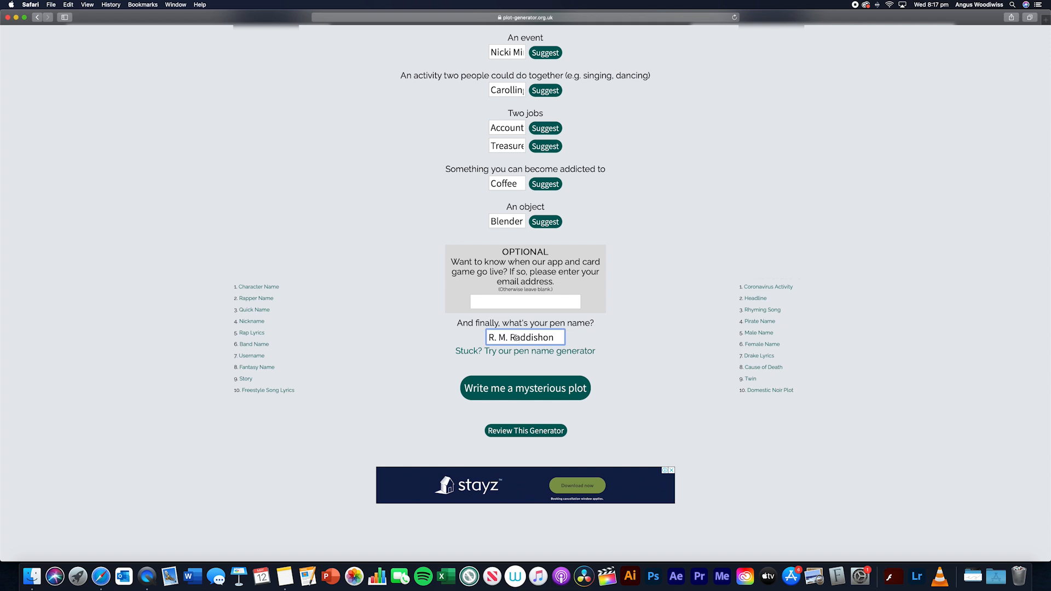
# - Replace the surname in the pen name and generate the mystery plot
pyautogui.moveTo(514, 338); pyautogui.dragTo(596, 337)
pyautogui.press('BackSpace')
pyautogui.write('Polterman')
pyautogui.click(538, 391)
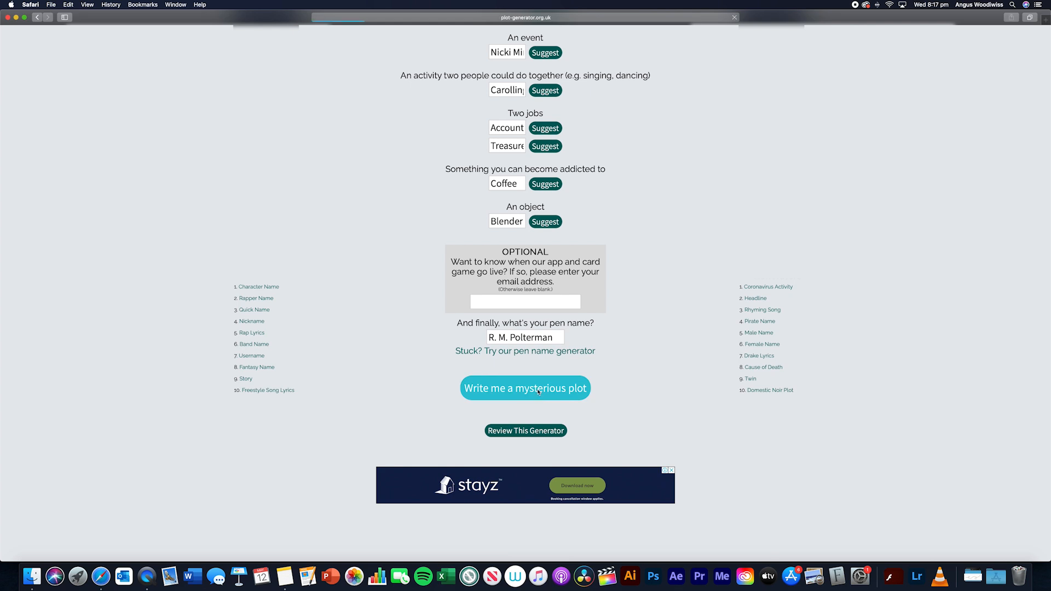